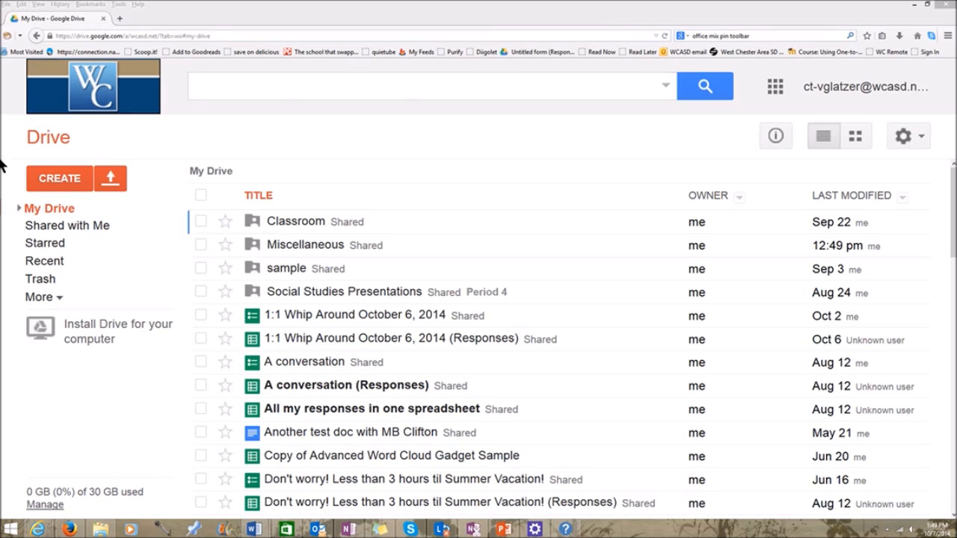
# Step: Create a new form in Drive and name it Sample Formative Assessment
pyautogui.click(60, 179)
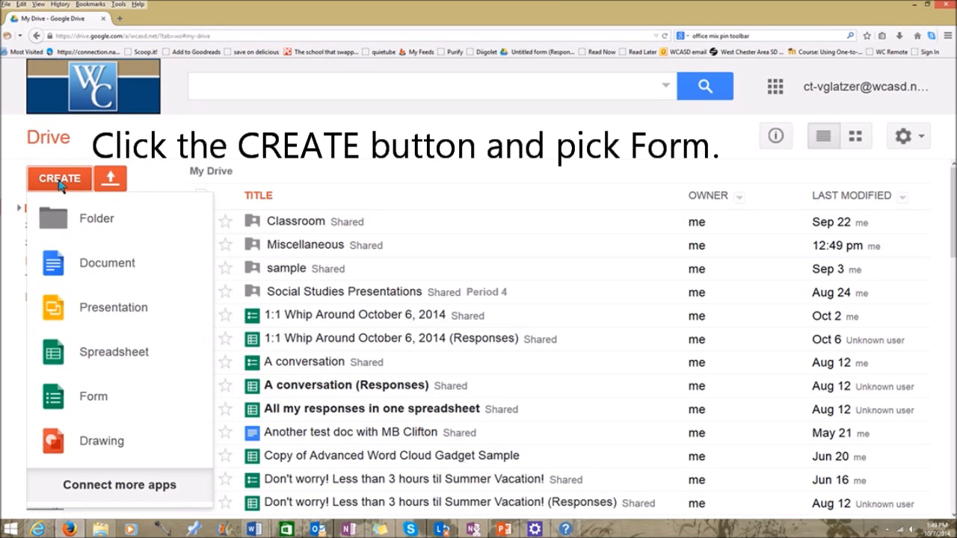
pyautogui.click(80, 400)
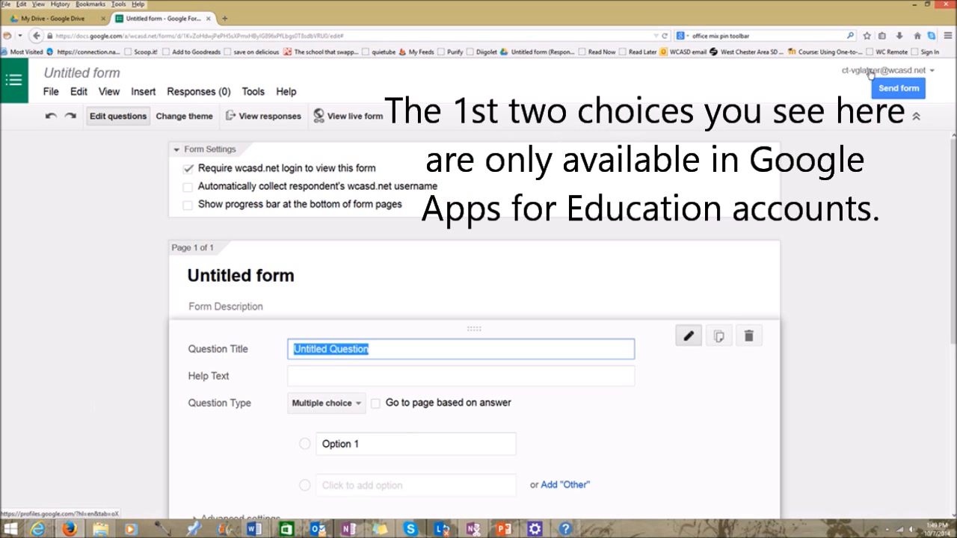
pyautogui.click(78, 75)
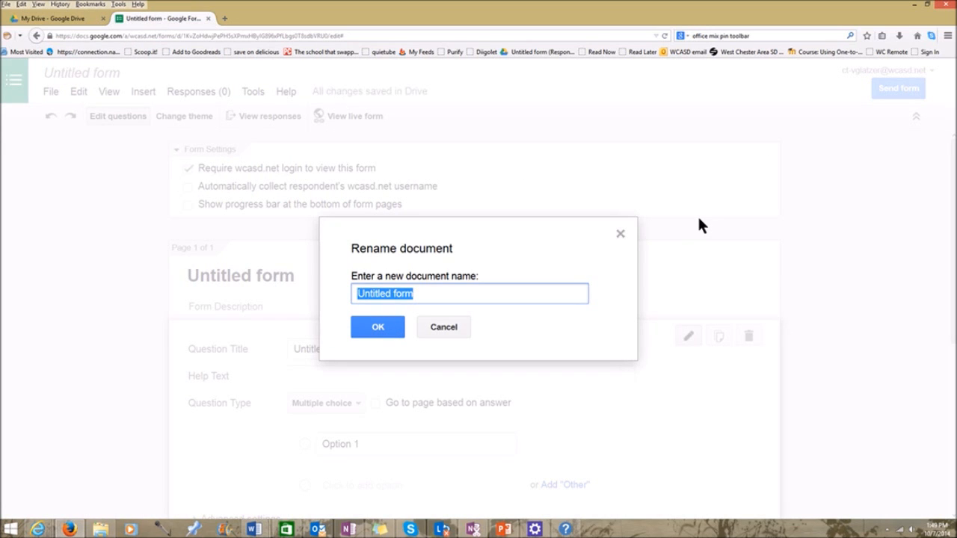
pyautogui.write('Sample fo')
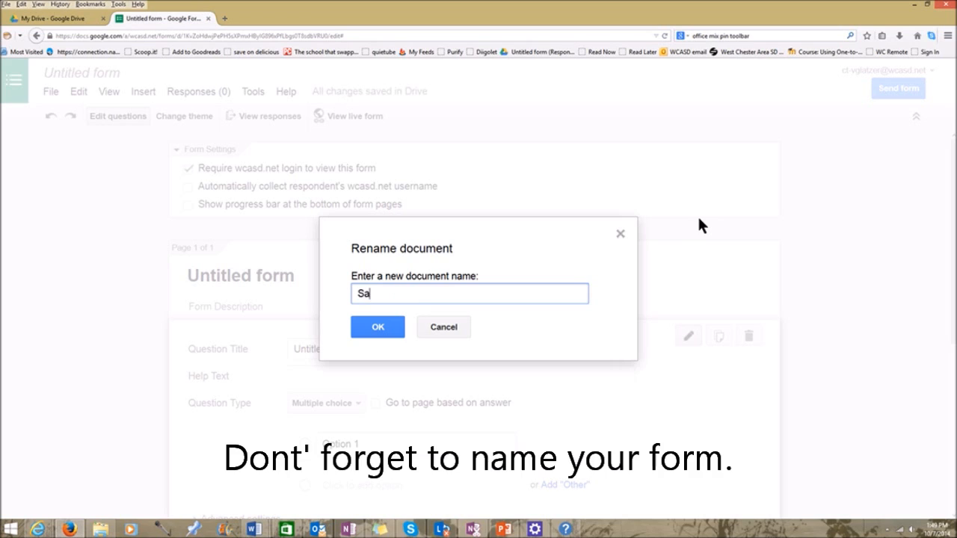
pyautogui.press('BackSpace')
pyautogui.press('BackSpace')
pyautogui.write('Formative Assessment')
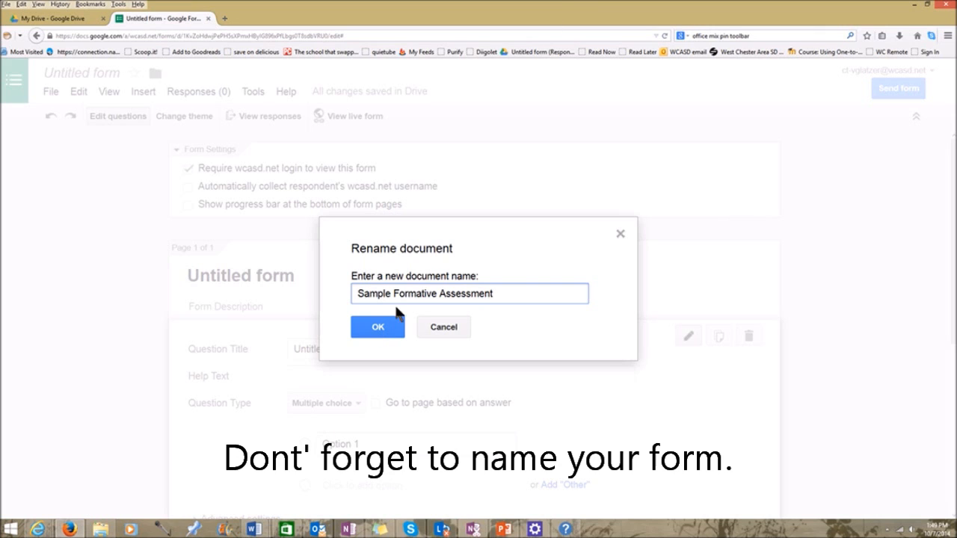
pyautogui.click(378, 331)
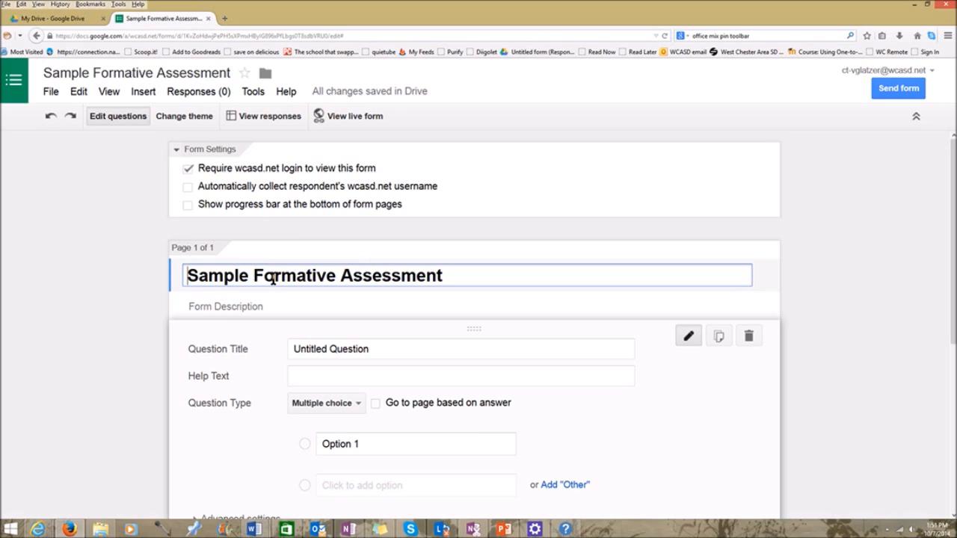
# Step: Apply the Cars & Trucks theme to the form and return to editing its questions
pyautogui.click(184, 118)
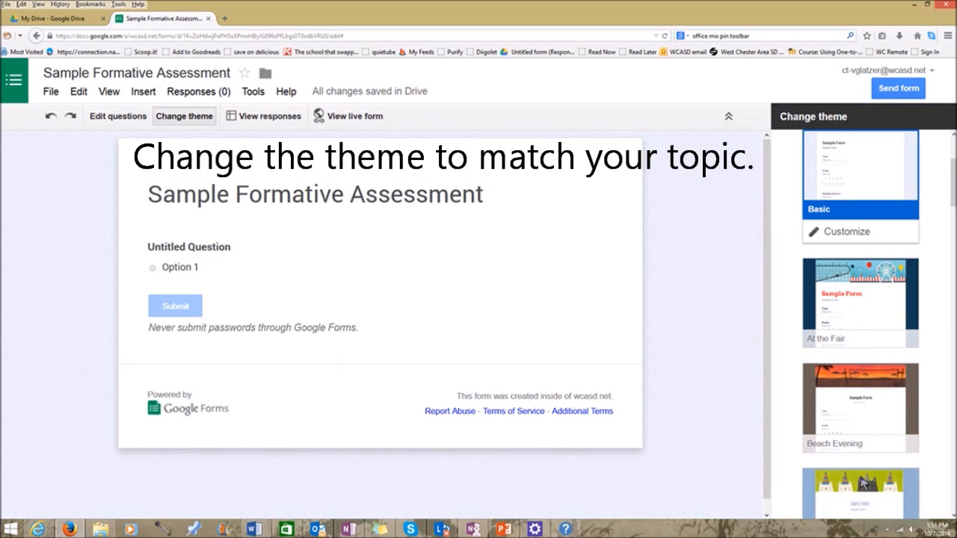
pyautogui.moveTo(951, 190); pyautogui.dragTo(949, 221)
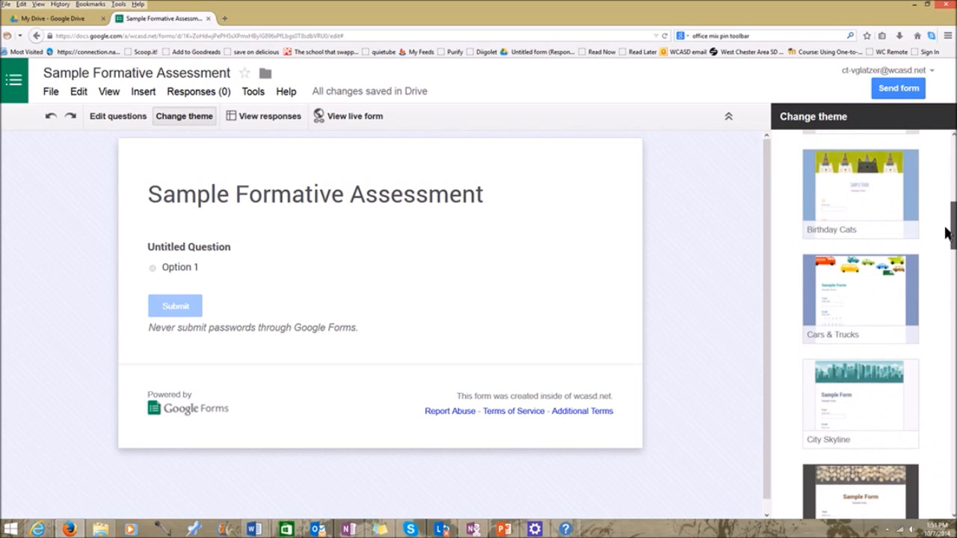
pyautogui.click(867, 287)
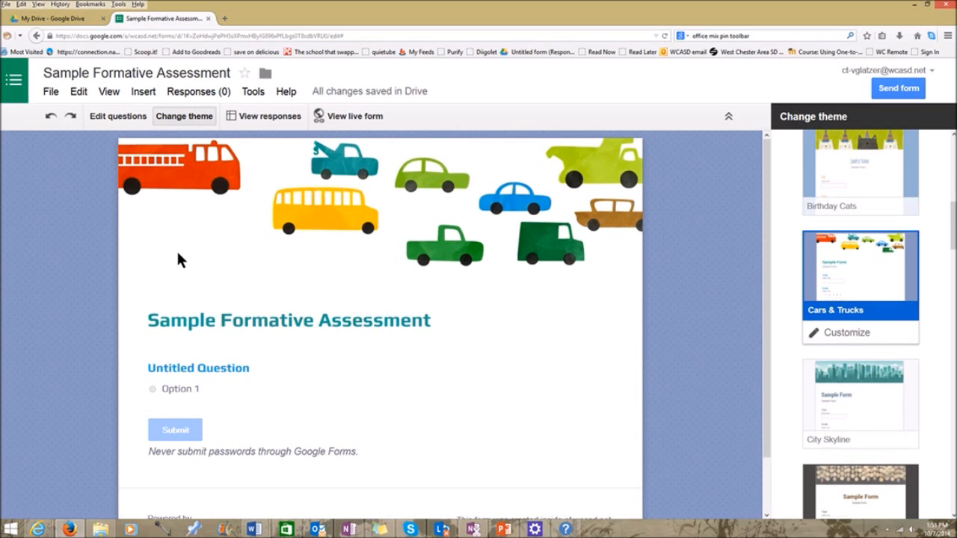
pyautogui.click(121, 120)
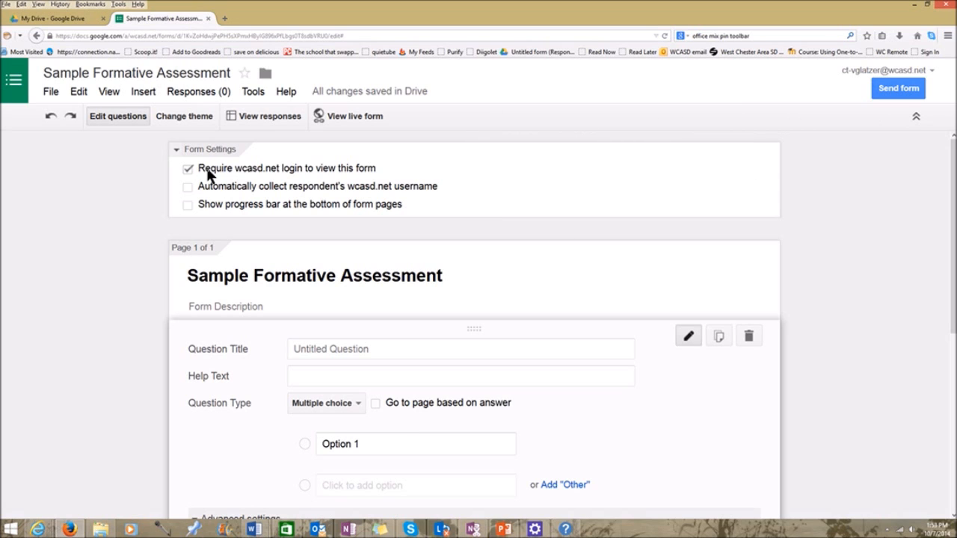
pyautogui.click(189, 168)
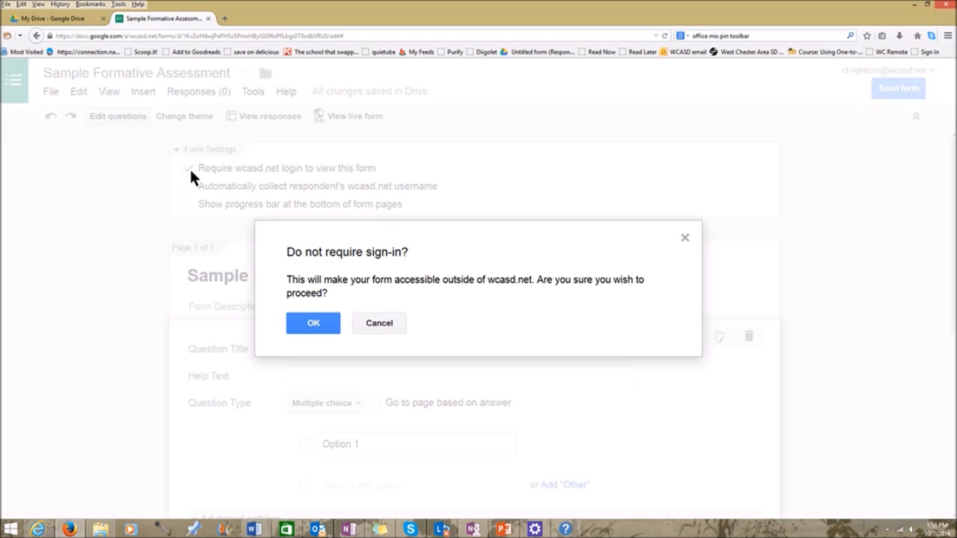
pyautogui.click(395, 324)
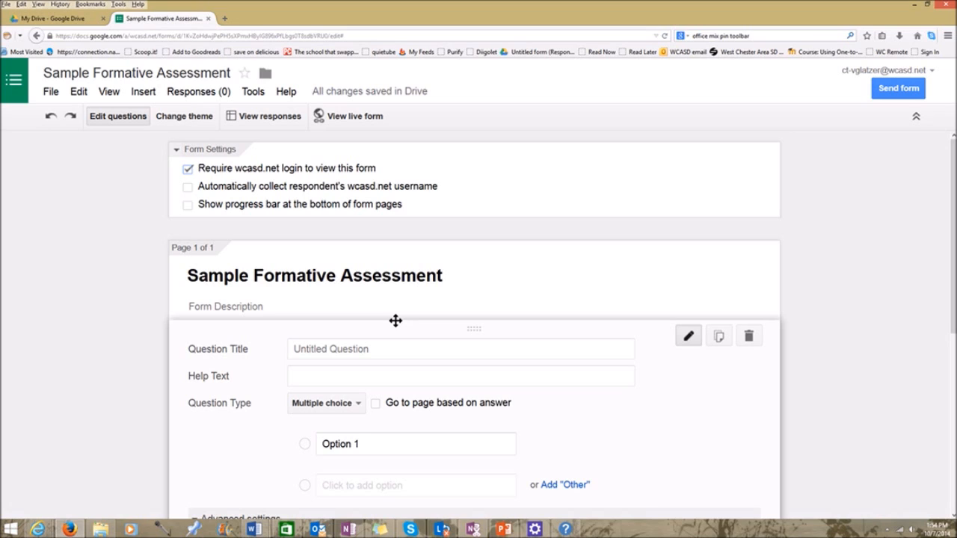
pyautogui.click(187, 188)
pyautogui.click(188, 186)
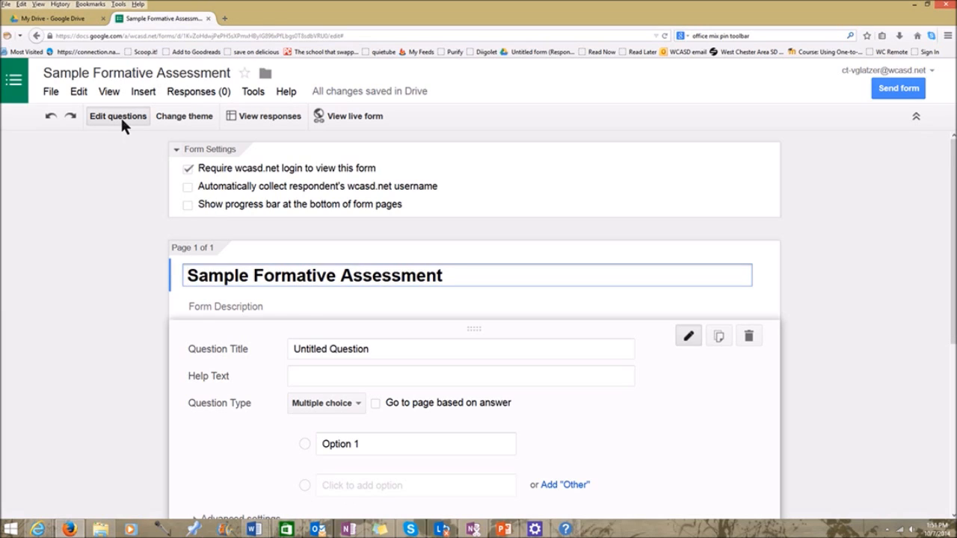
# Step: Title the first question "Describe what happens when a large vehicle hits a small vehicle that is standing still."
pyautogui.click(392, 349)
pyautogui.scroll(-2, 211, 207)
pyautogui.click(315, 281)
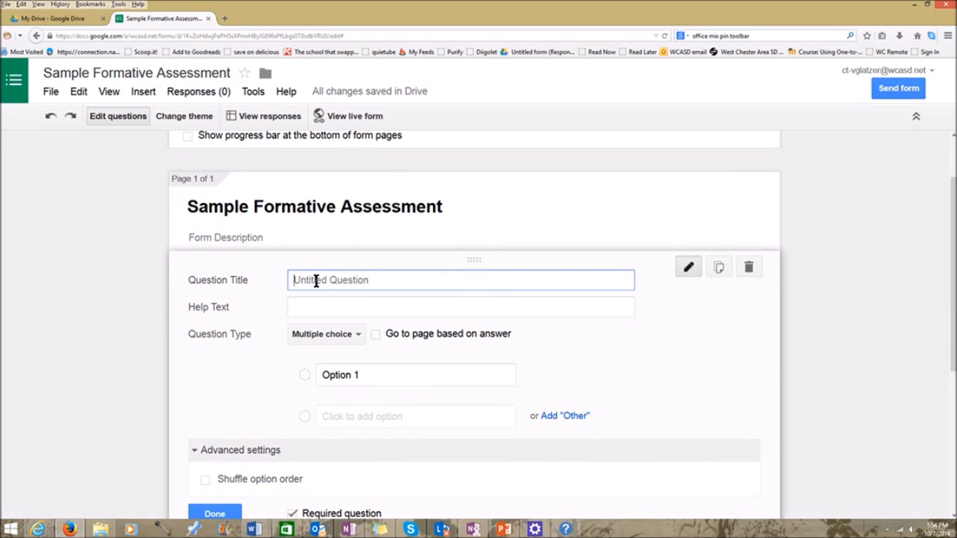
pyautogui.write('Describe what happens when a large vehicle hits a small vehicle that is standing still.')
pyautogui.moveTo(301, 280); pyautogui.dragTo(236, 274)
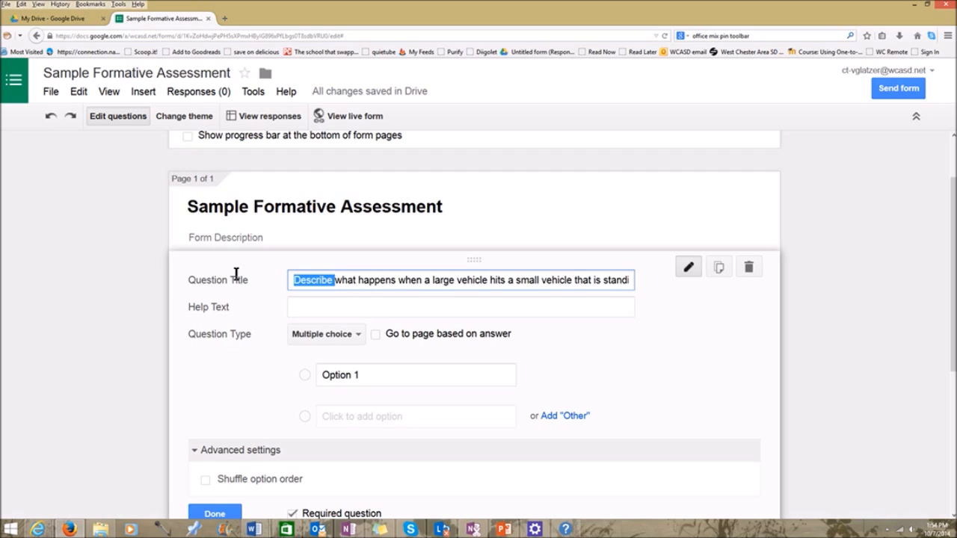
pyautogui.click(468, 280)
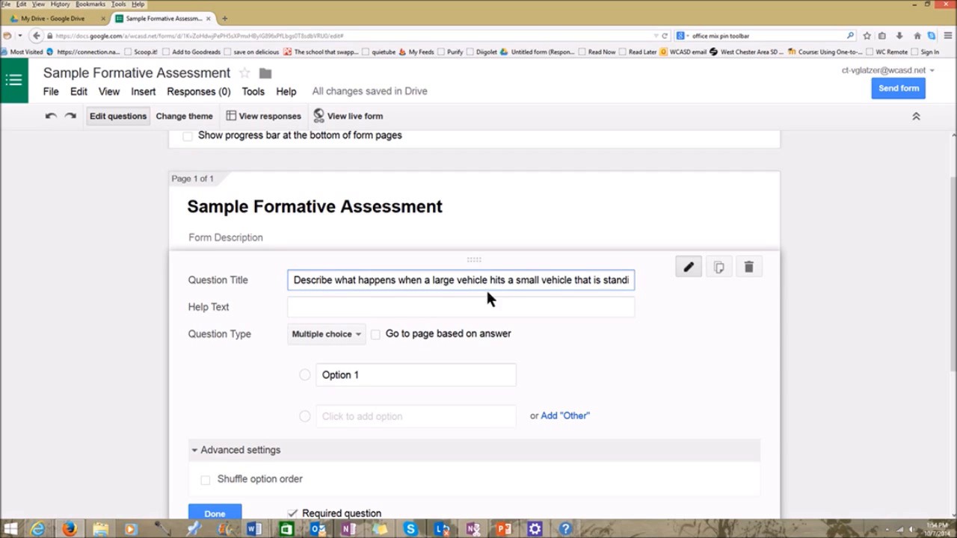
# Step: Make the vehicle question a required Paragraph text question and collapse its advanced settings
pyautogui.click(355, 335)
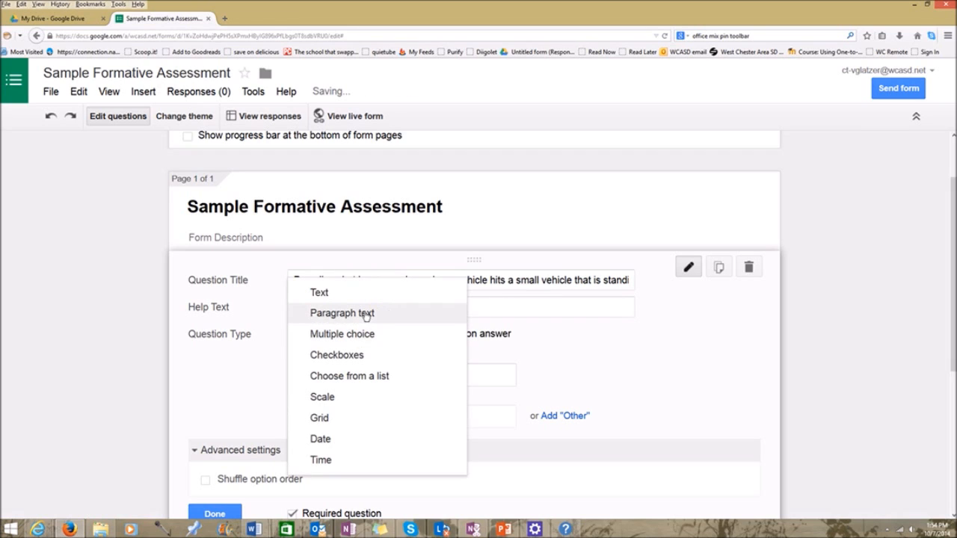
pyautogui.click(366, 315)
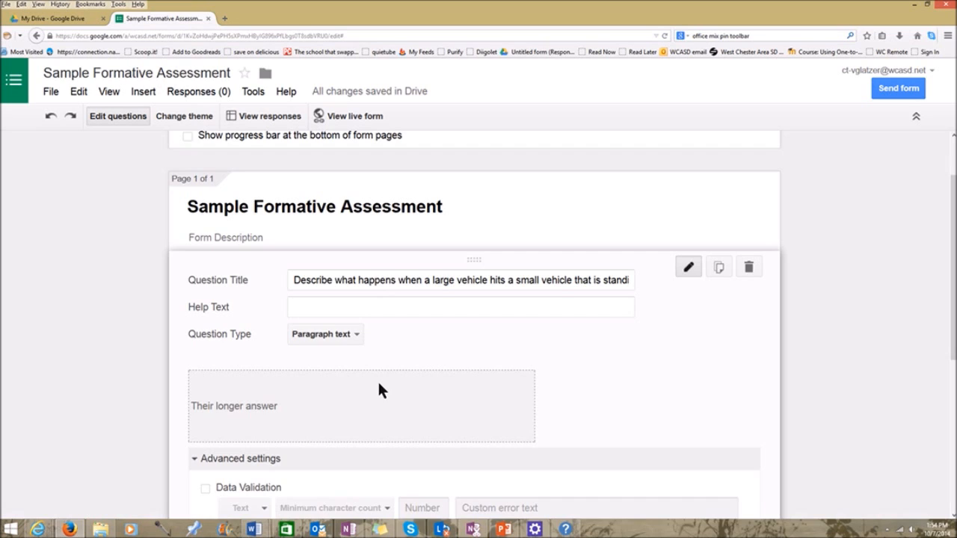
pyautogui.scroll(-2, 377, 385)
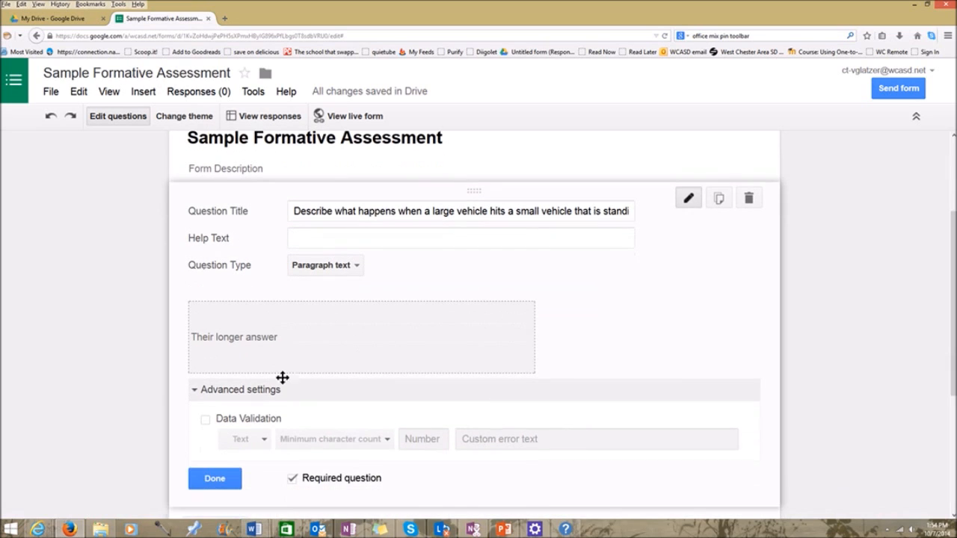
pyautogui.click(196, 390)
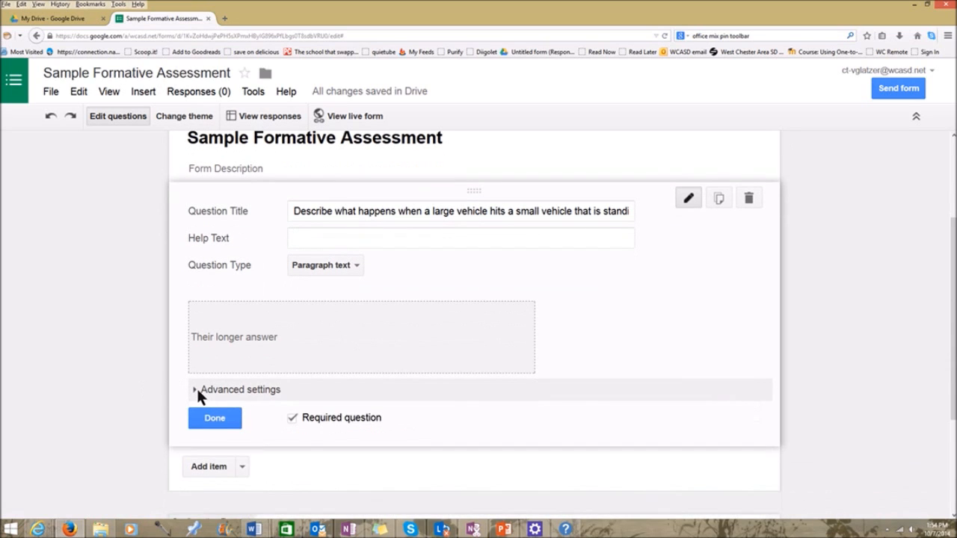
pyautogui.click(294, 420)
pyautogui.click(294, 419)
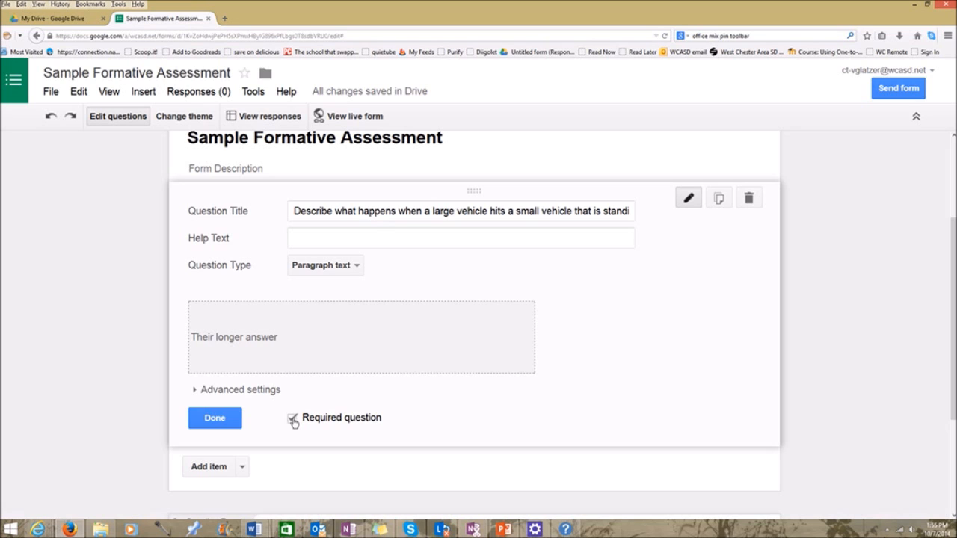
# Step: Add a Checkboxes question titled "How are you feeling about today's lesson?" below the vehicle question
pyautogui.scroll(-2, 545, 408)
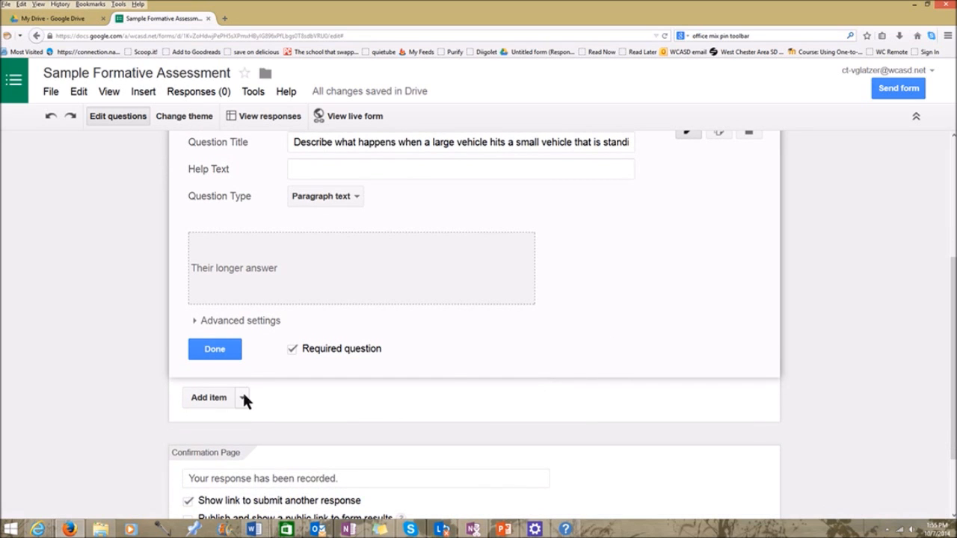
pyautogui.click(243, 397)
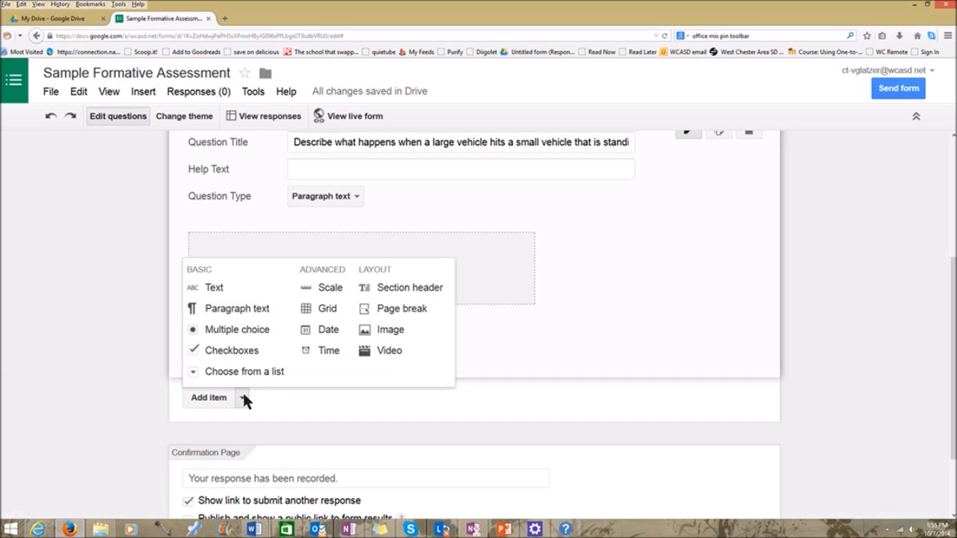
pyautogui.click(221, 352)
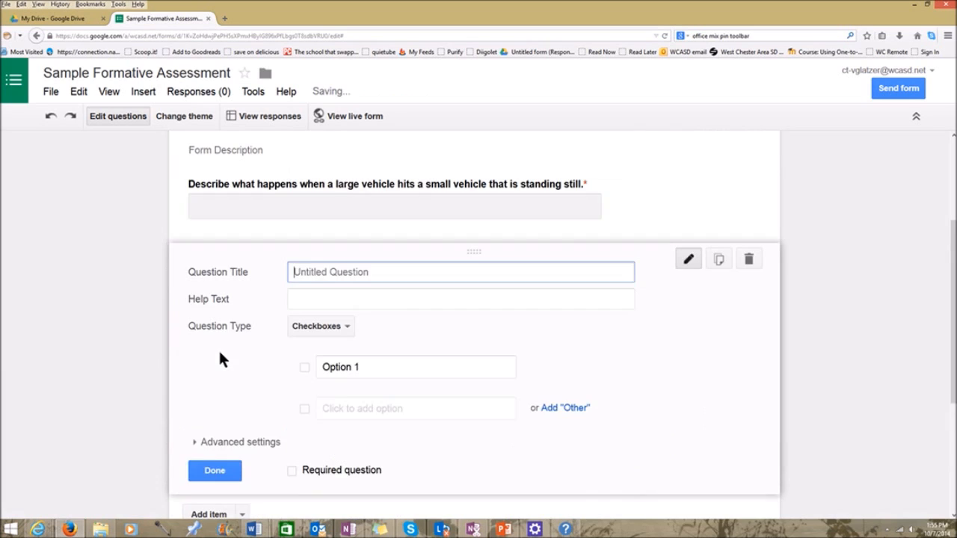
pyautogui.write("How are you feeling about today's lesson?")
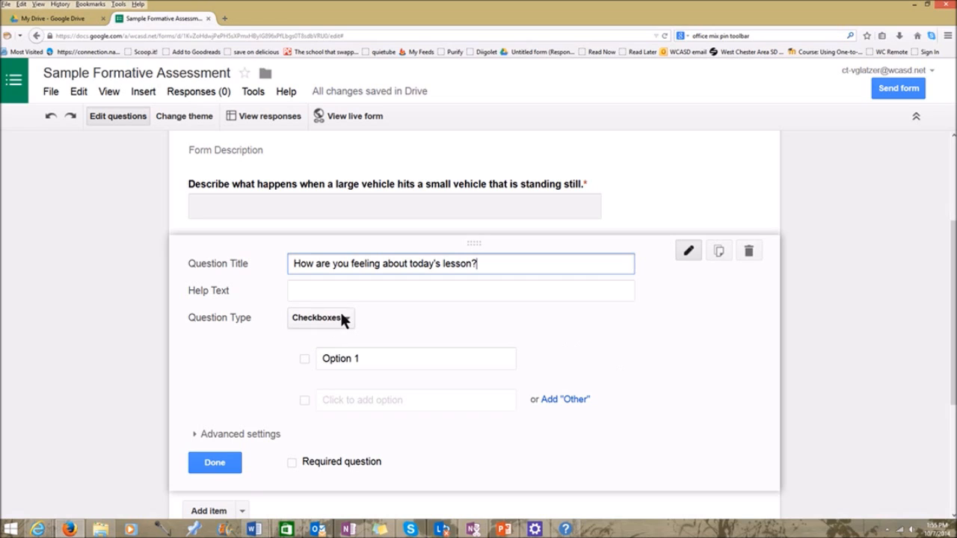
# Step: Give the lesson question the options "Great", "Not so great" and "I need more time to think about it.", plus an "Other" answer
pyautogui.click(341, 359)
pyautogui.write('Great')
pyautogui.press('Return')
pyautogui.write('Not so great')
pyautogui.press('Tab')
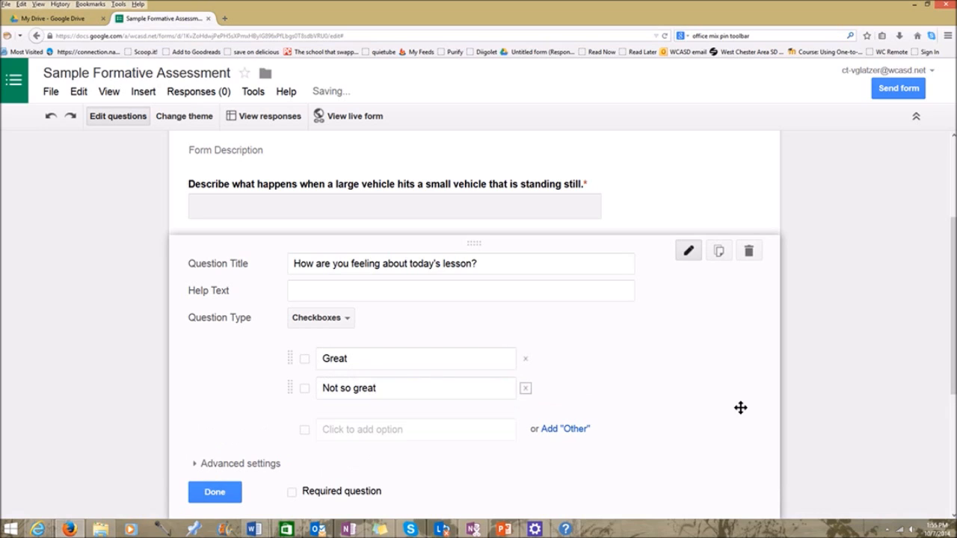
pyautogui.press('Tab')
pyautogui.write('I need ')
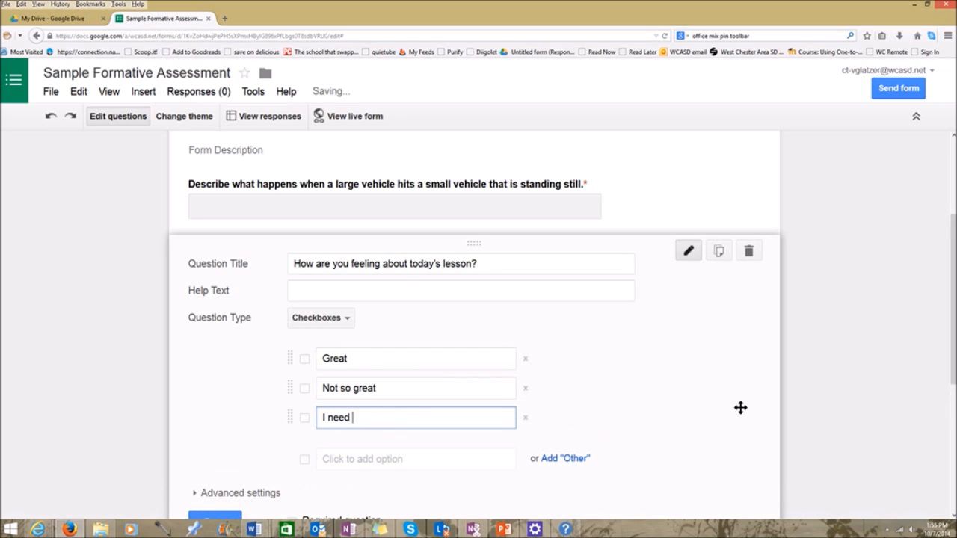
pyautogui.write('more time to think abou t')
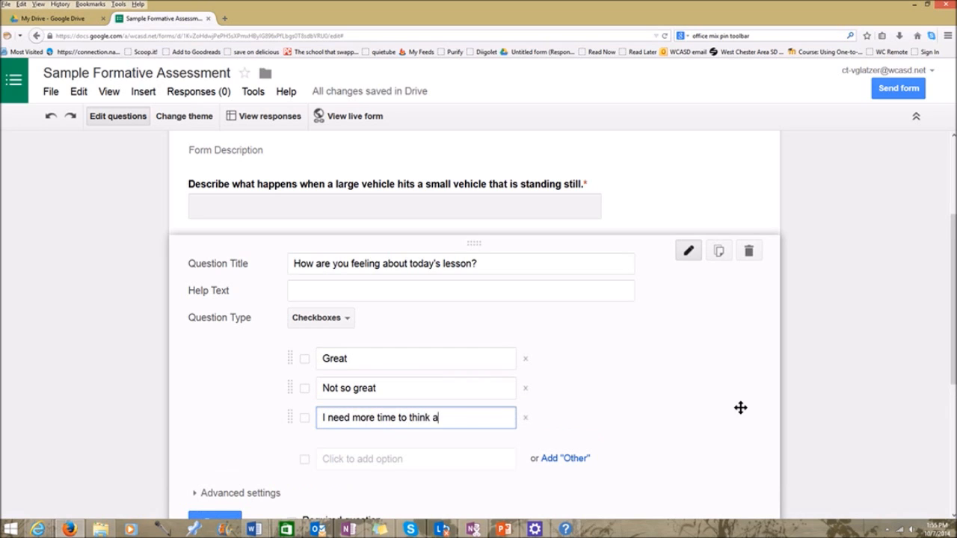
pyautogui.press('BackSpace')
pyautogui.press('BackSpace')
pyautogui.write('t it.')
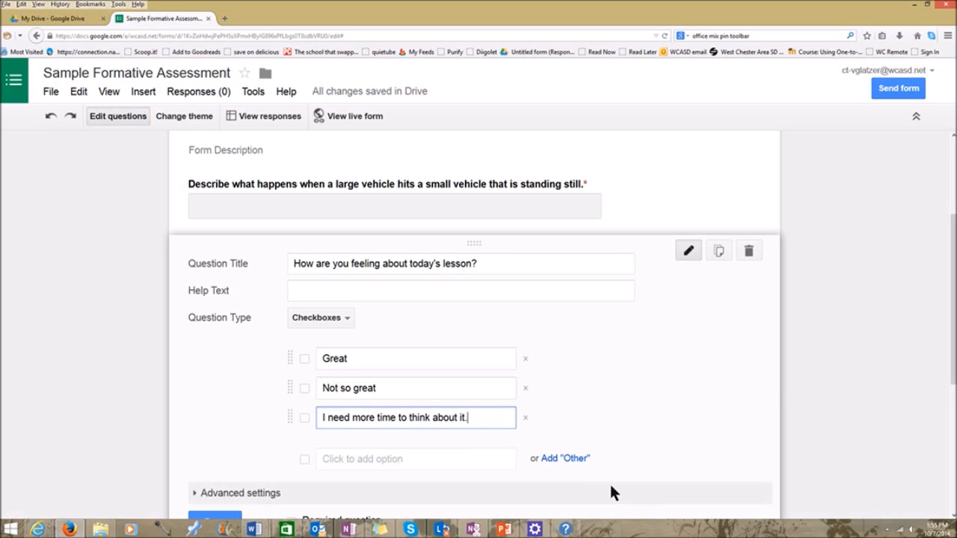
pyautogui.click(570, 462)
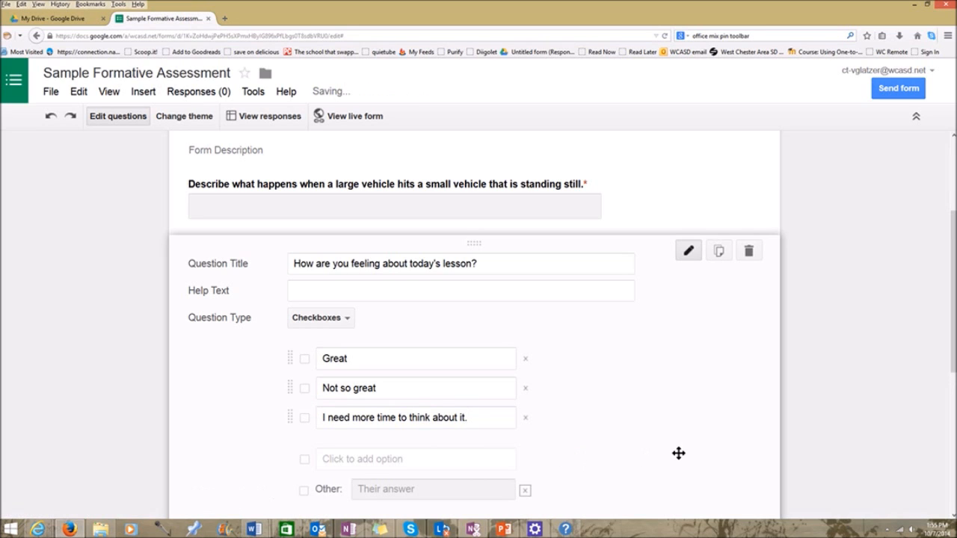
# Step: Make the question about today's lesson required and finish editing it
pyautogui.scroll(-1, 678, 453)
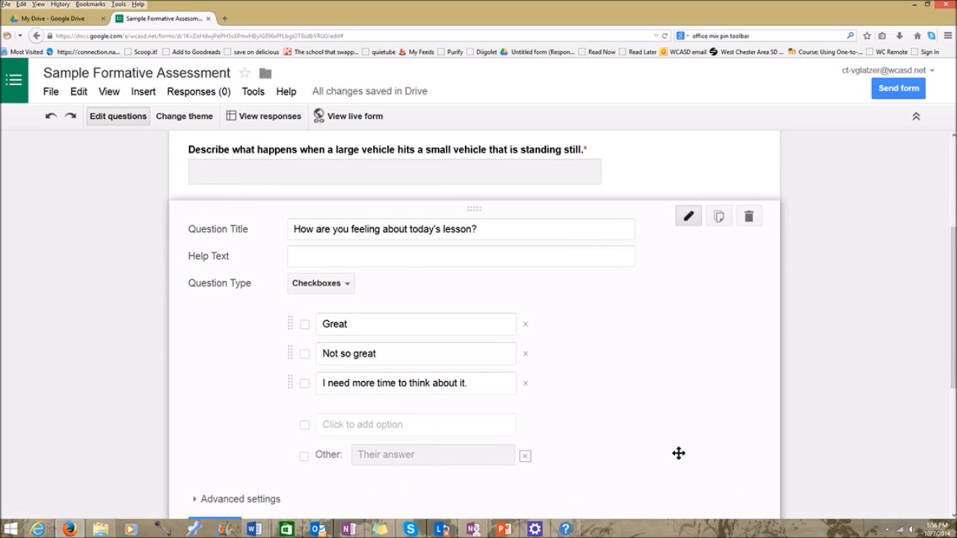
pyautogui.scroll(-2, 678, 453)
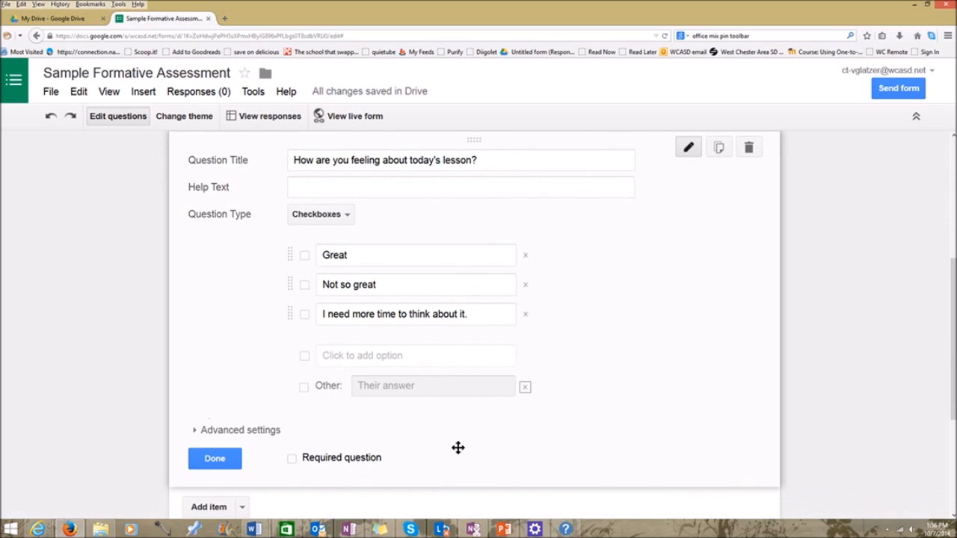
pyautogui.click(293, 460)
pyautogui.click(210, 459)
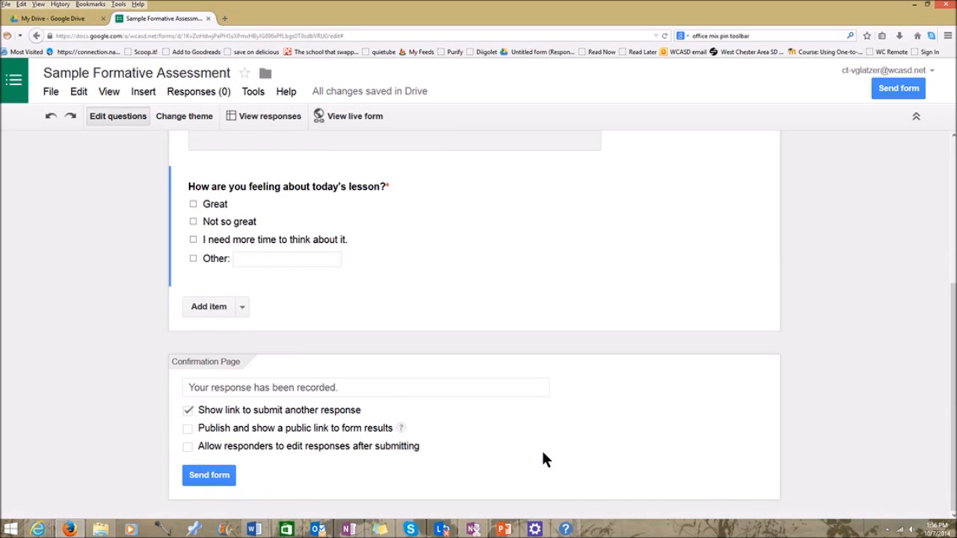
# Step: Append "Thank you." and the teacher's name to the message on the form's confirmation page
pyautogui.click(356, 388)
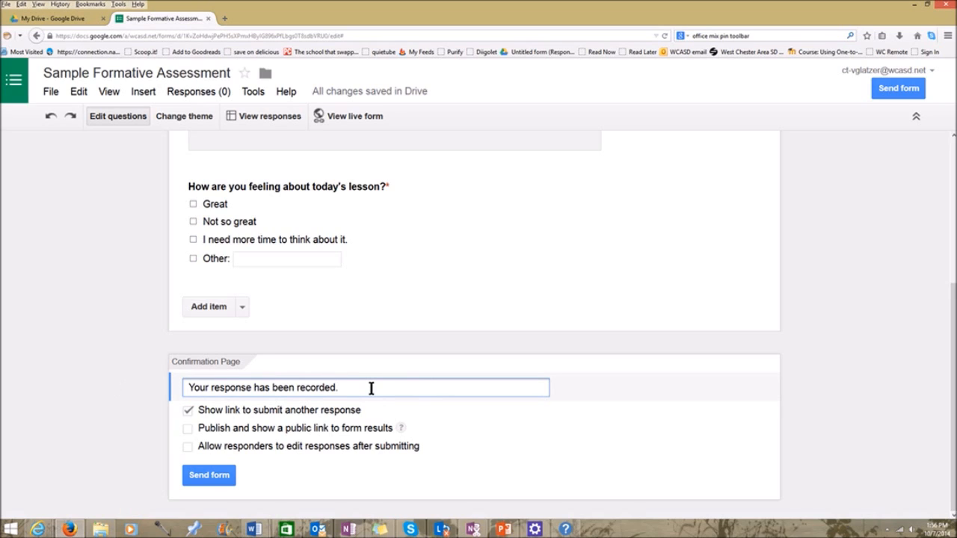
pyautogui.write('Thank you. Mrs. G.')
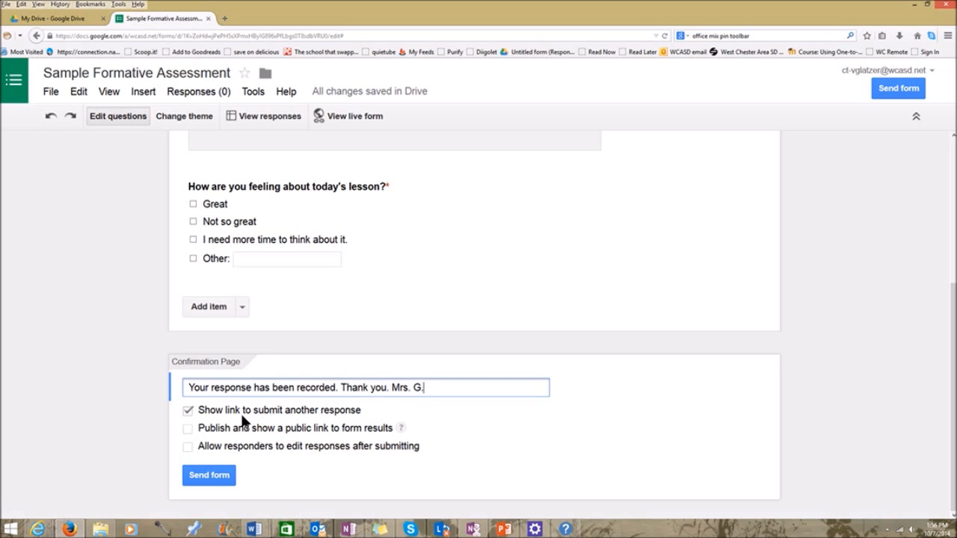
# Step: On the confirmation page, disable the link to submit another response and allow responders to edit responses after submitting
pyautogui.click(189, 409)
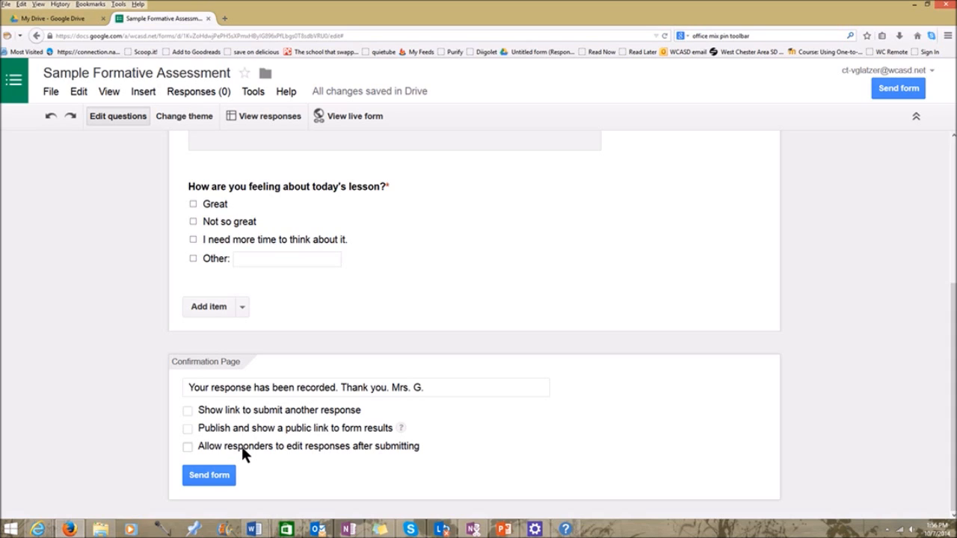
pyautogui.click(242, 446)
# Step: Open the live form and examine its theme, username notice, both questions and the submit area
pyautogui.click(354, 118)
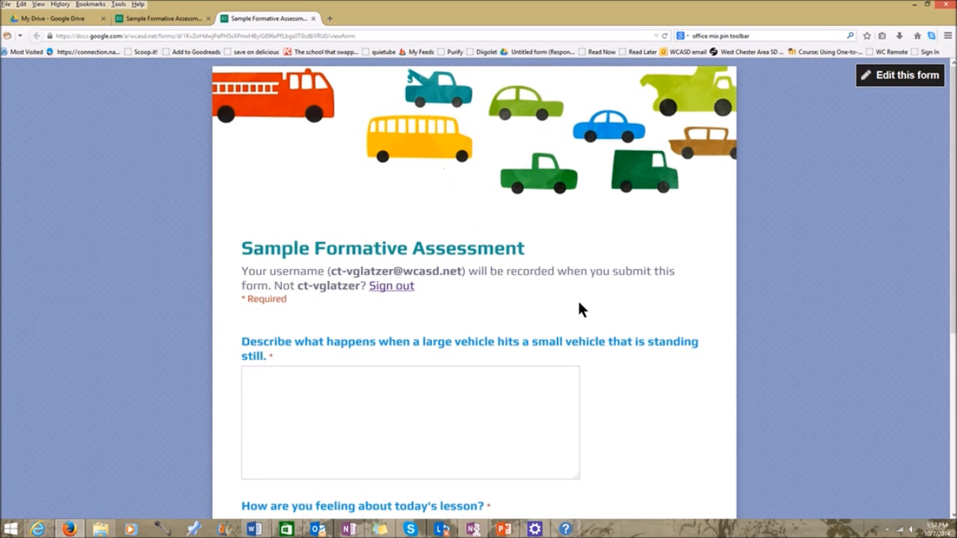
pyautogui.scroll(-3, 577, 299)
pyautogui.scroll(-2, 580, 304)
pyautogui.scroll(5, 579, 305)
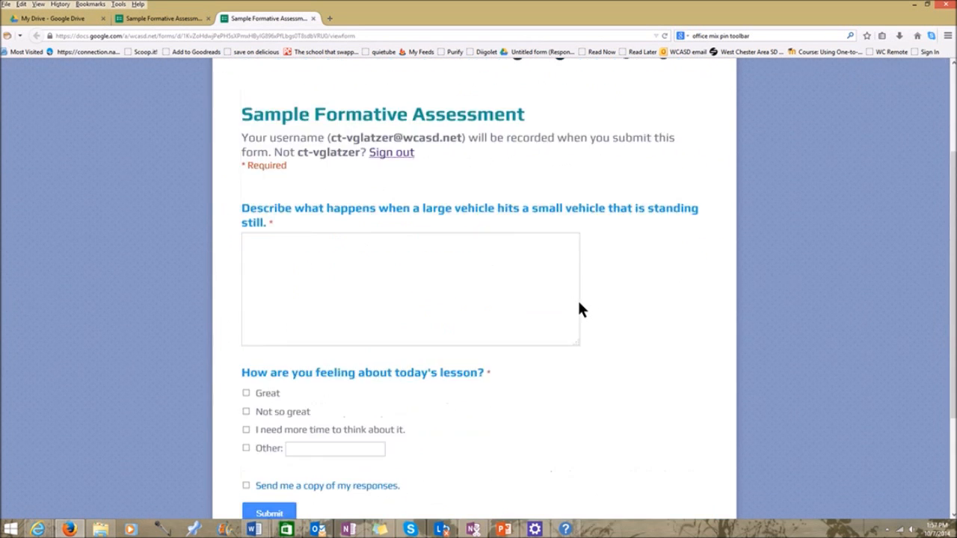
pyautogui.moveTo(242, 270); pyautogui.dragTo(474, 293)
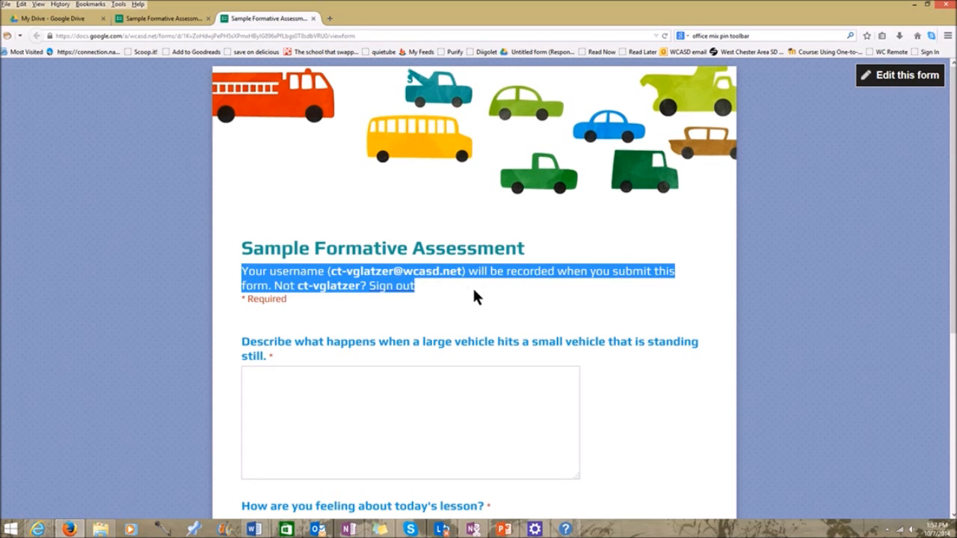
pyautogui.click(518, 304)
# Step: Copy the live form's full web address to the clipboard
pyautogui.moveTo(338, 8)
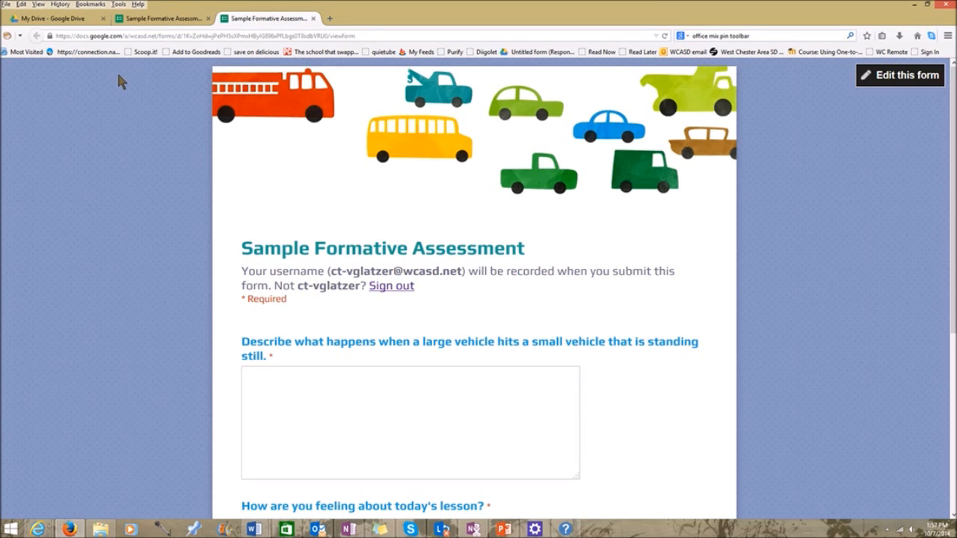
pyautogui.click(156, 39)
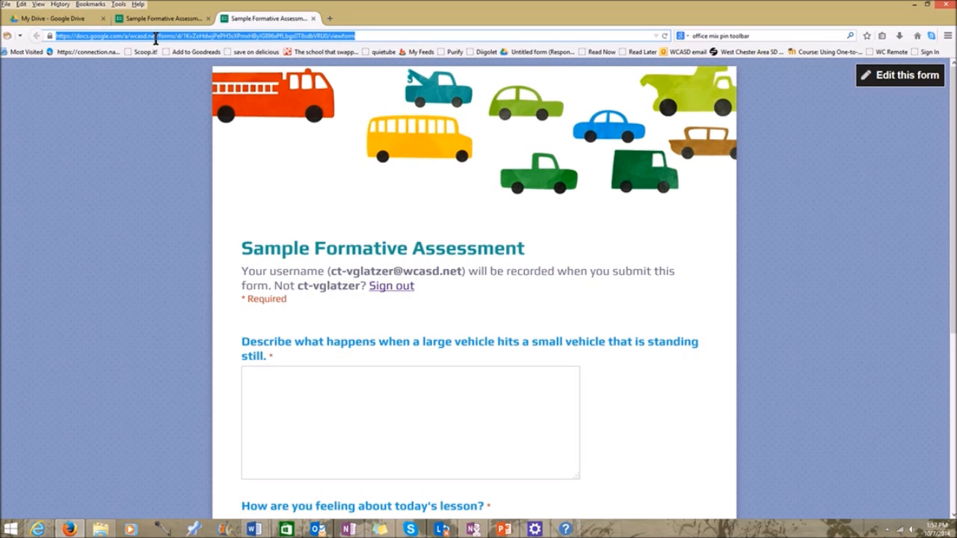
pyautogui.rightClick(156, 39)
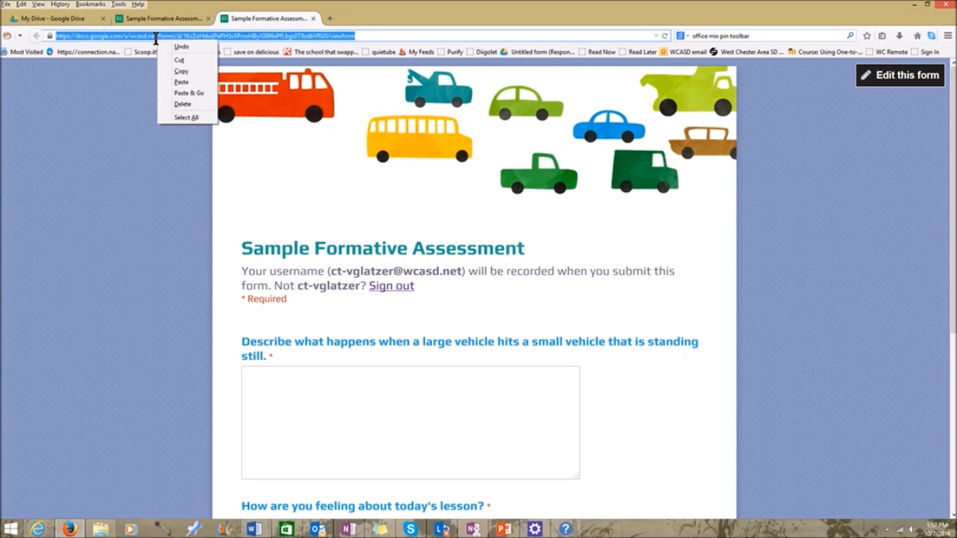
pyautogui.click(182, 72)
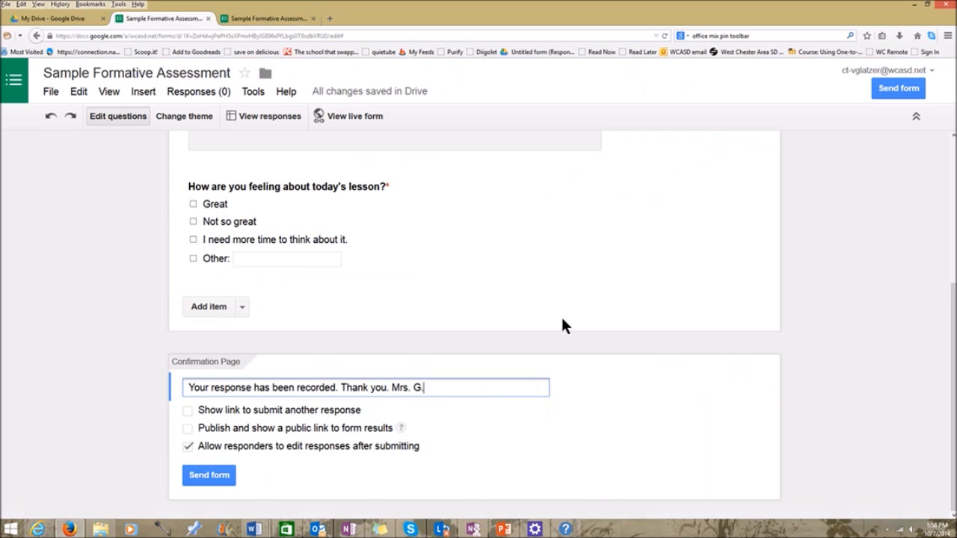
# Step: View the form's response spreadsheet to check its column headings, and return to the form editor
pyautogui.click(256, 117)
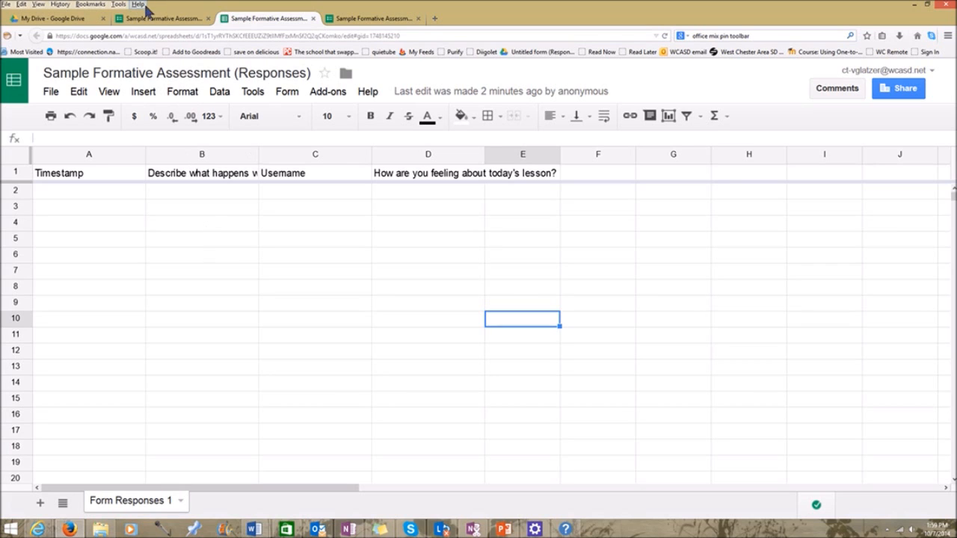
pyautogui.click(148, 22)
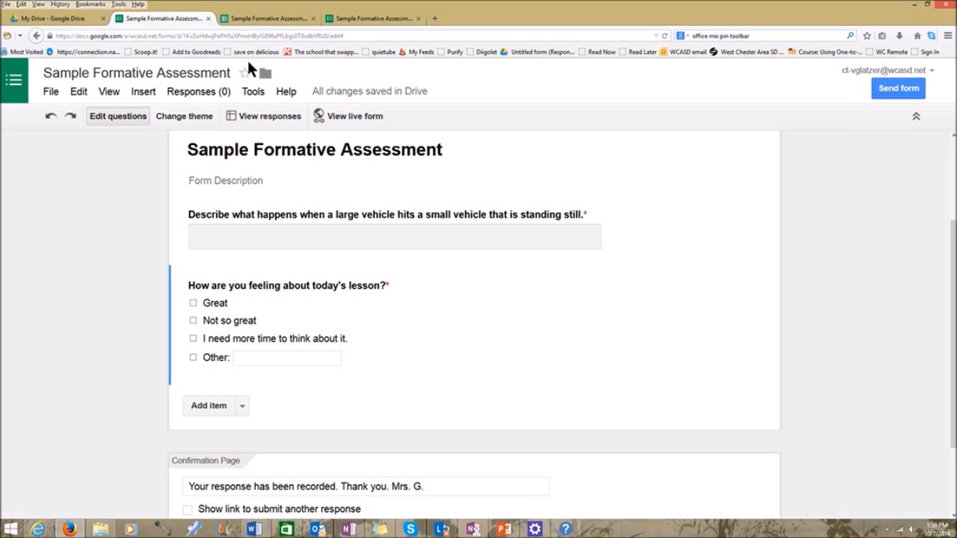
# Step: Find the Sample Formative Assessment form in My Drive and open it for editing
pyautogui.click(72, 23)
pyautogui.scroll(-10, 524, 359)
pyautogui.scroll(1, 524, 359)
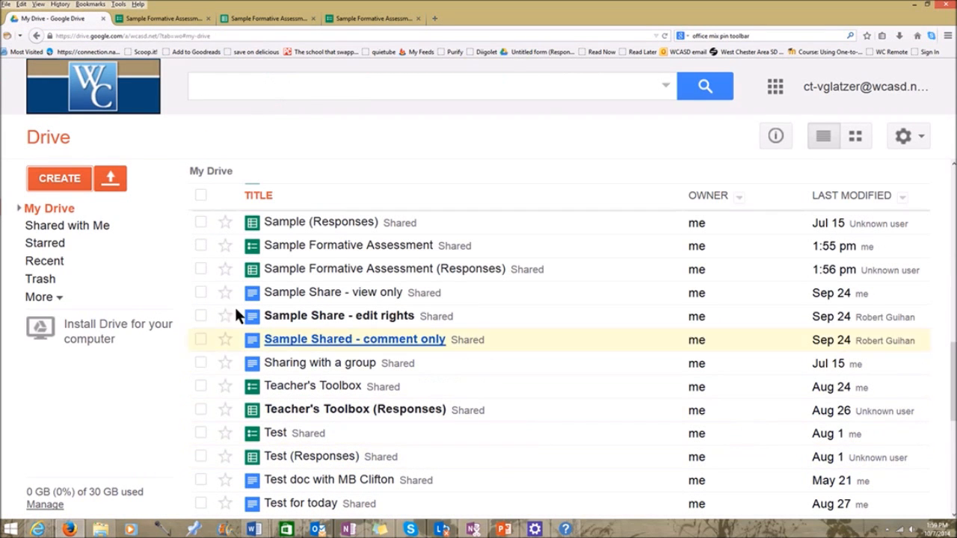
pyautogui.click(322, 246)
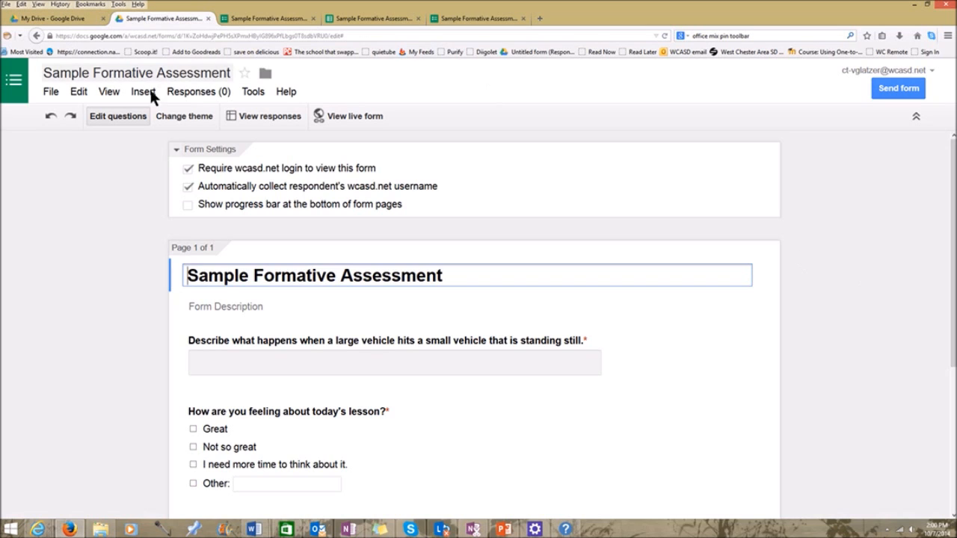
# Step: Stop the form from accepting responses and review the message shown for the closed form
pyautogui.click(192, 92)
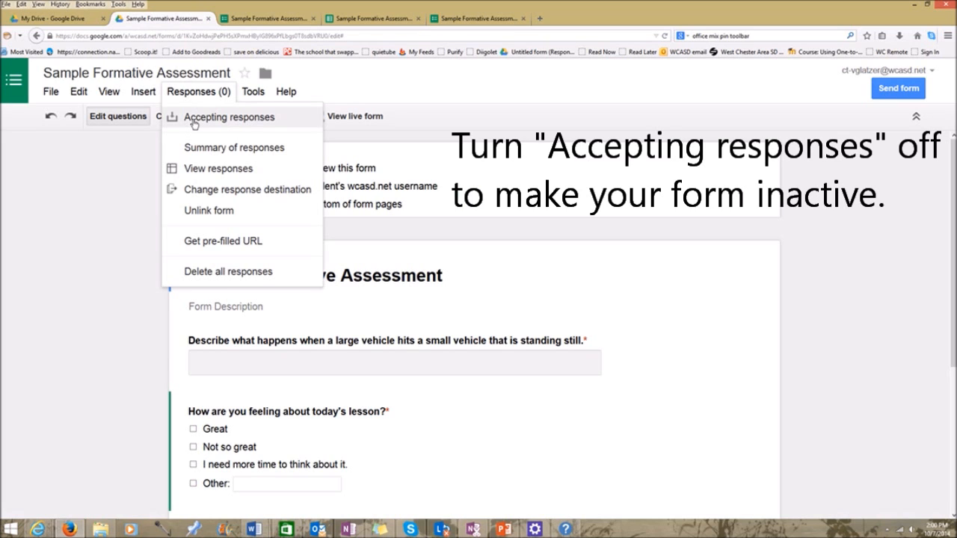
pyautogui.click(194, 120)
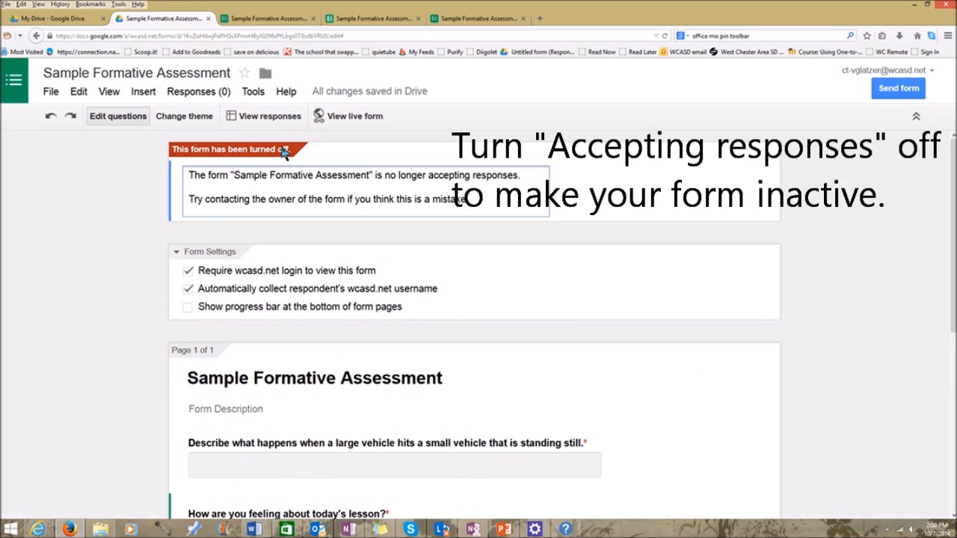
pyautogui.moveTo(484, 204); pyautogui.dragTo(181, 175)
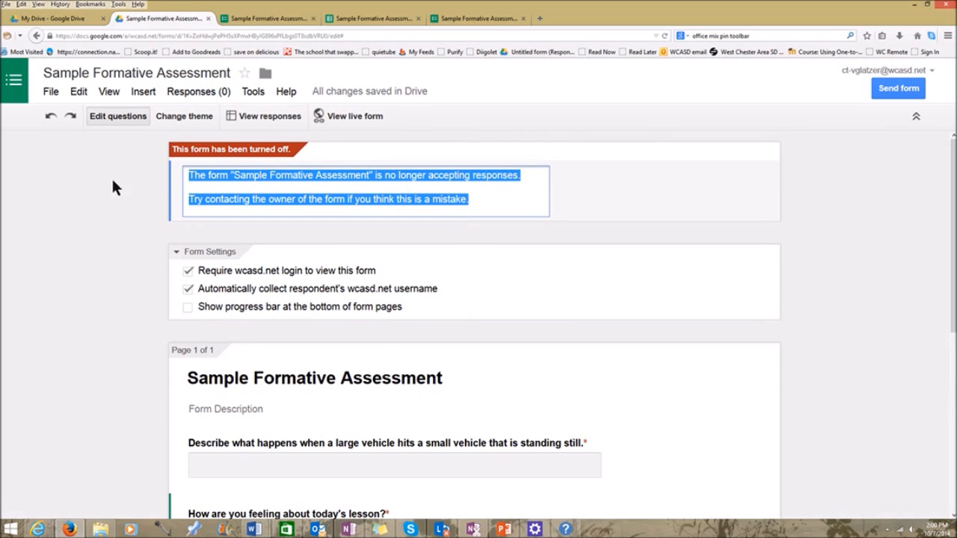
pyautogui.click(91, 193)
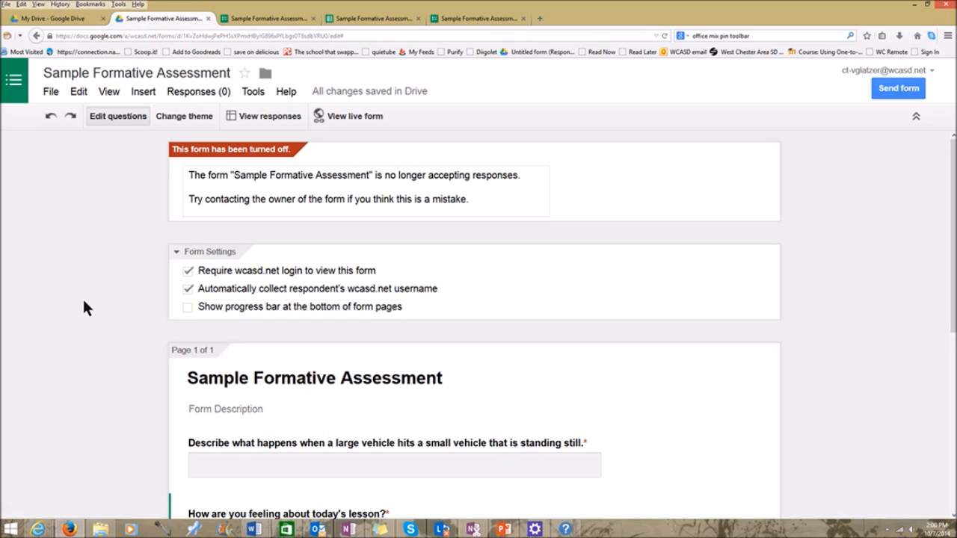
# Step: Open the form's response options
pyautogui.click(181, 95)
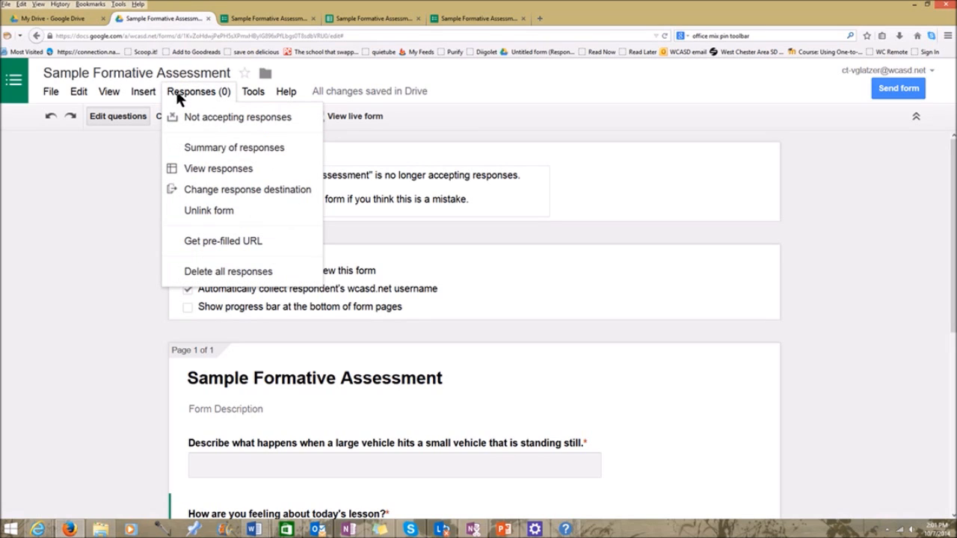